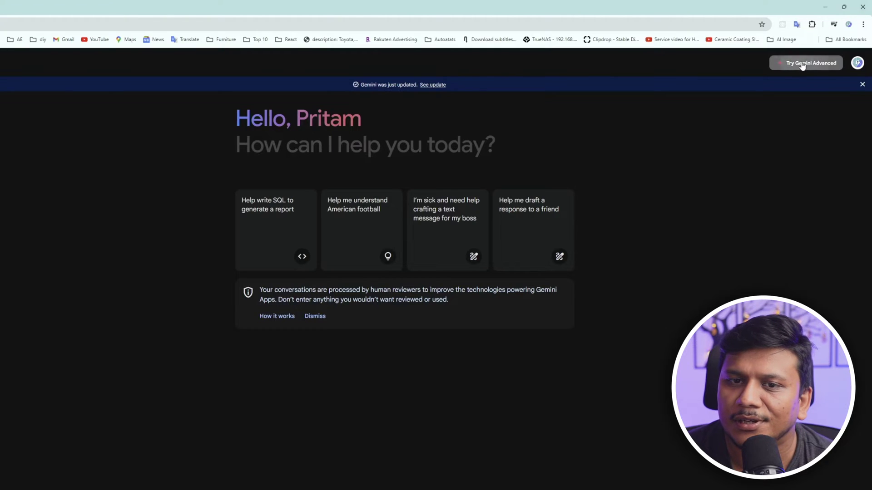
- Bring up the Gemini Advanced offer and review its ₹1,950 price, reduced to ₹0 for the trial
{"action": "left_click", "coordinate": [802, 65]}
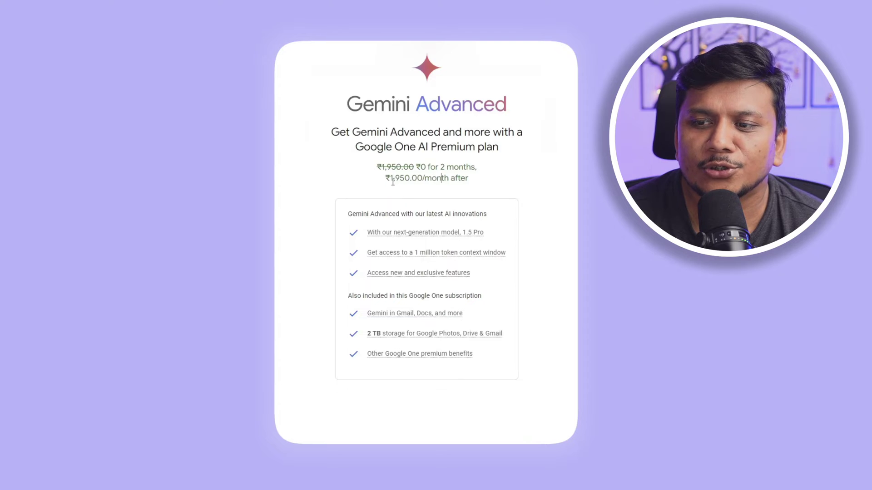
{"action": "left_click_drag", "start_coordinate": [392, 182], "coordinate": [413, 180]}
{"action": "left_click", "coordinate": [444, 188]}
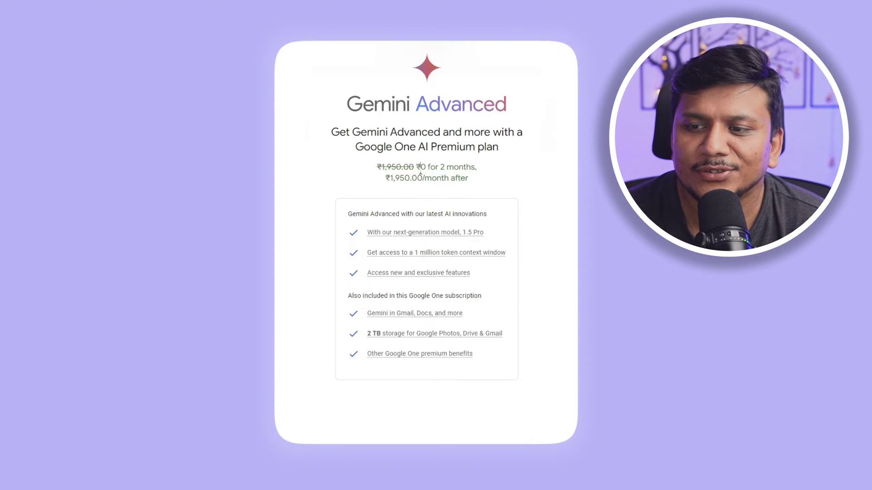
{"action": "mouse_move", "coordinate": [421, 170]}
{"action": "left_mouse_down"}
{"action": "mouse_move", "coordinate": [445, 169]}
{"action": "mouse_move", "coordinate": [421, 167]}
{"action": "left_mouse_up"}
{"action": "left_click", "coordinate": [473, 179]}
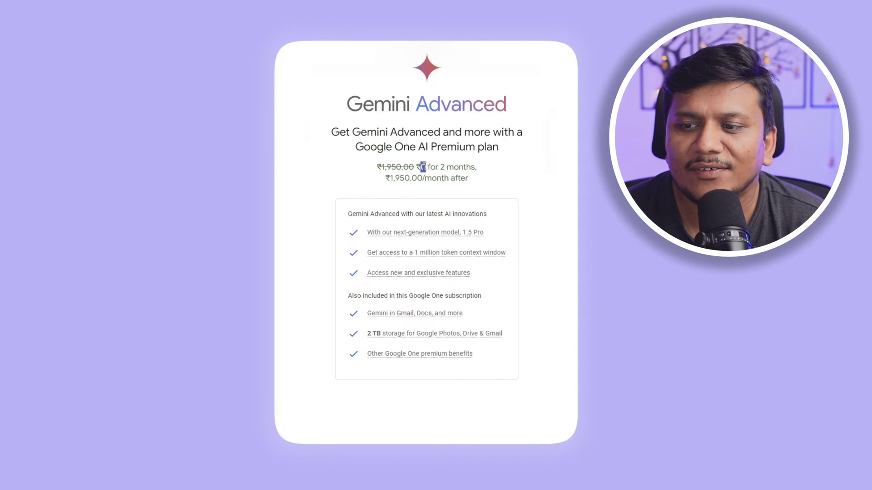
{"action": "left_click", "coordinate": [447, 168]}
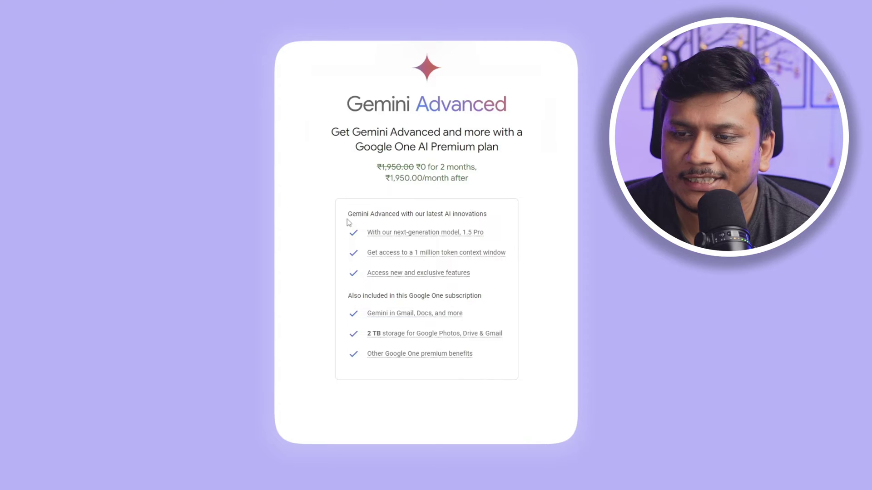
- Review the AI innovations feature list and open the 1 million token context window details
{"action": "left_click_drag", "start_coordinate": [348, 214], "coordinate": [362, 237]}
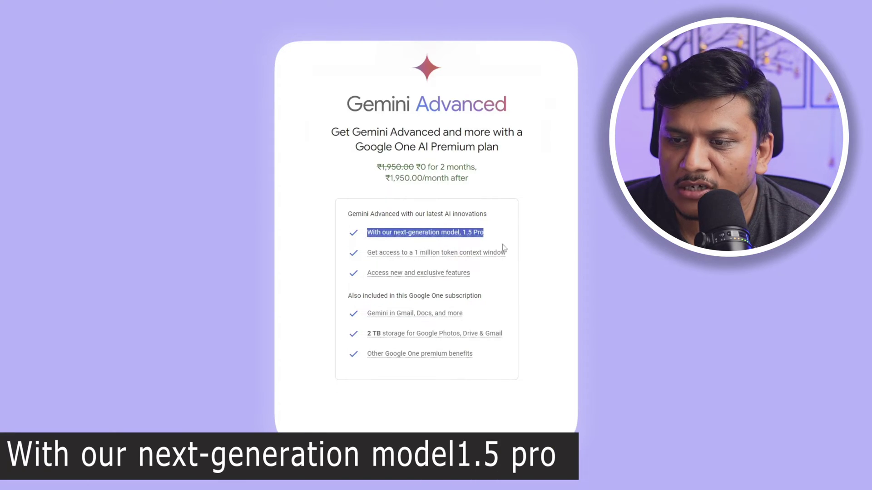
{"action": "left_click", "coordinate": [520, 254]}
{"action": "left_click", "coordinate": [452, 259]}
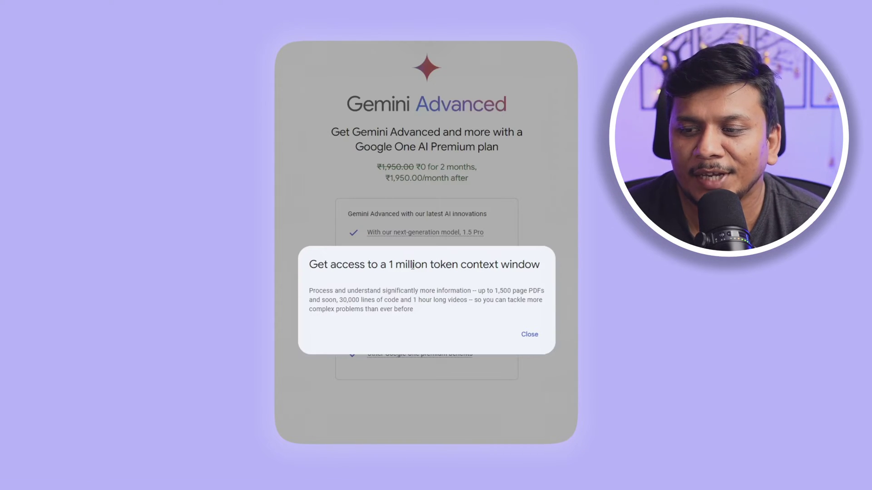
- Read the limits (1,500-page PDFs, 30,000 lines of code, 1-hour videos), then close the details
{"action": "left_click_drag", "start_coordinate": [485, 291], "coordinate": [530, 294]}
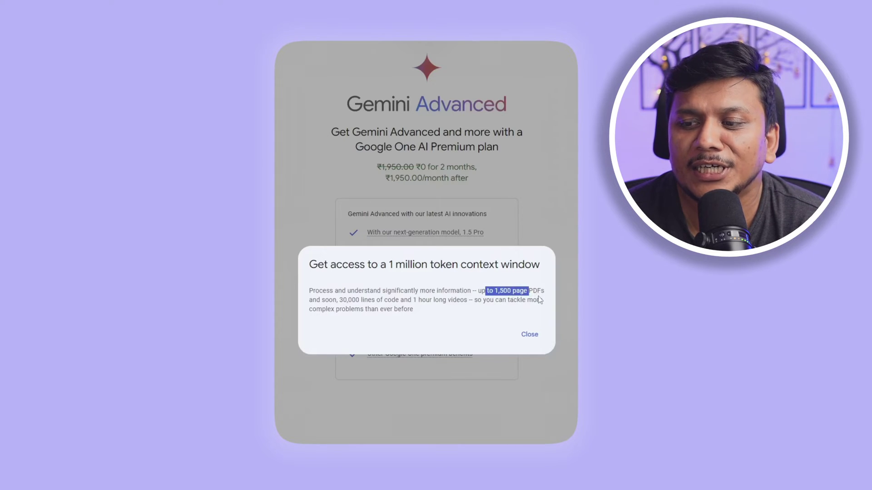
{"action": "left_click_drag", "start_coordinate": [340, 300], "coordinate": [383, 299]}
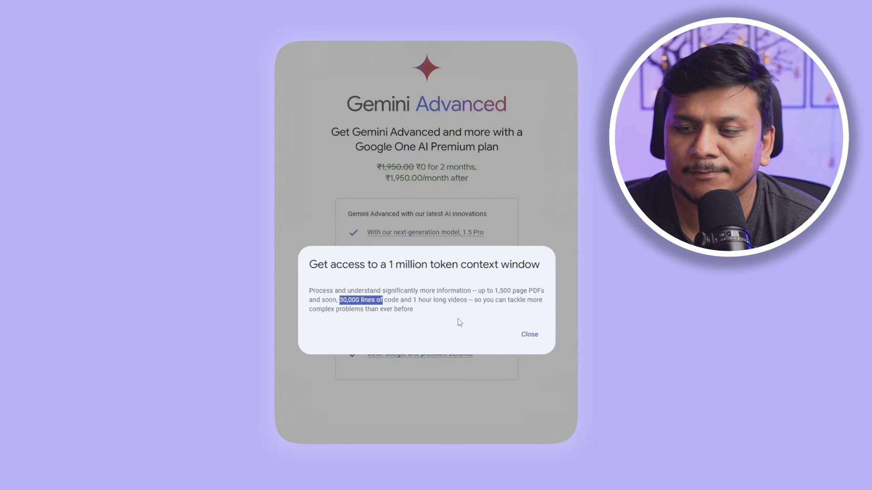
{"action": "mouse_move", "coordinate": [465, 302]}
{"action": "left_mouse_down"}
{"action": "mouse_move", "coordinate": [414, 303]}
{"action": "mouse_move", "coordinate": [464, 307]}
{"action": "left_mouse_up"}
{"action": "left_click", "coordinate": [426, 316]}
{"action": "left_click", "coordinate": [463, 328]}
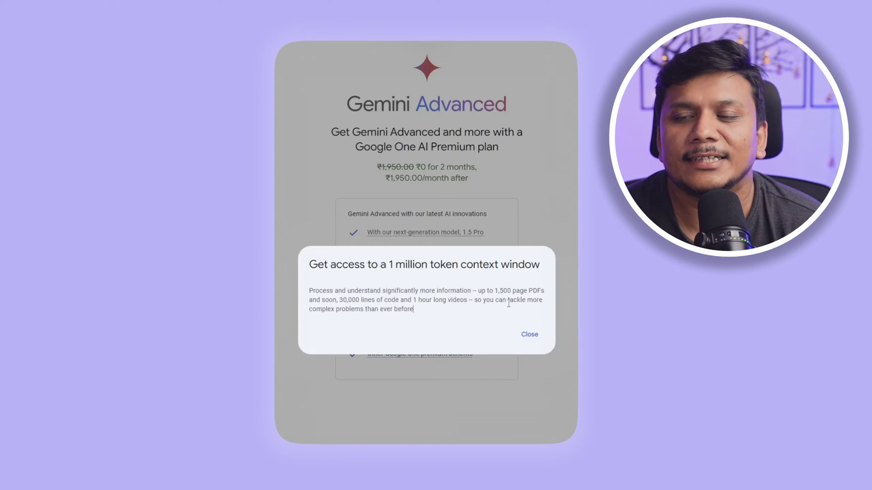
{"action": "left_click", "coordinate": [529, 335]}
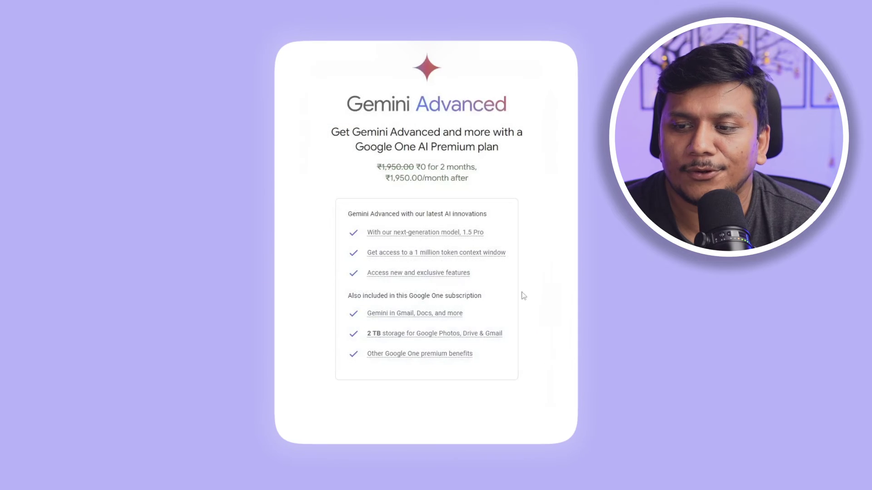
{"action": "left_click", "coordinate": [427, 273]}
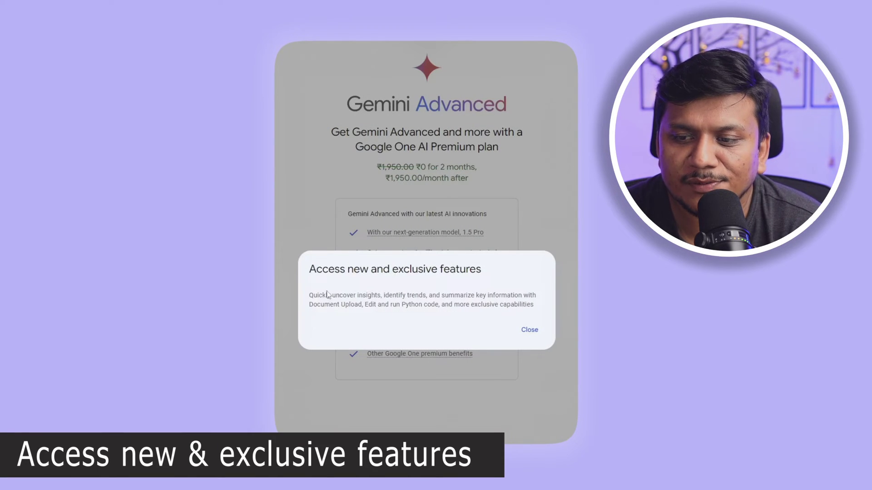
{"action": "left_click_drag", "start_coordinate": [313, 295], "coordinate": [375, 305]}
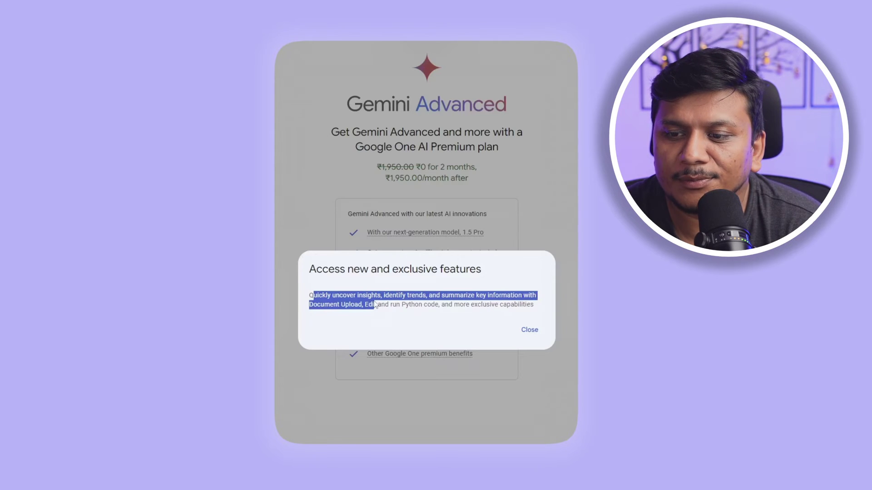
{"action": "left_click", "coordinate": [422, 316]}
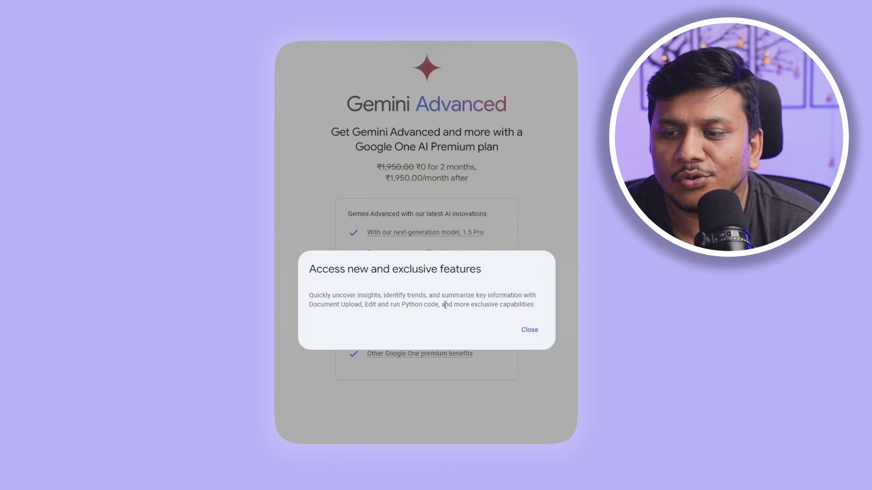
{"action": "left_click_drag", "start_coordinate": [447, 304], "coordinate": [401, 304]}
{"action": "left_click", "coordinate": [468, 305]}
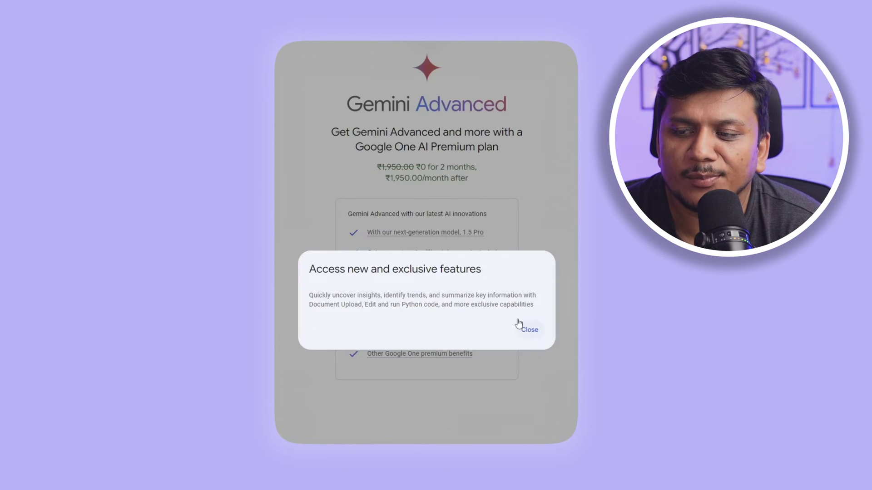
{"action": "left_click", "coordinate": [528, 330]}
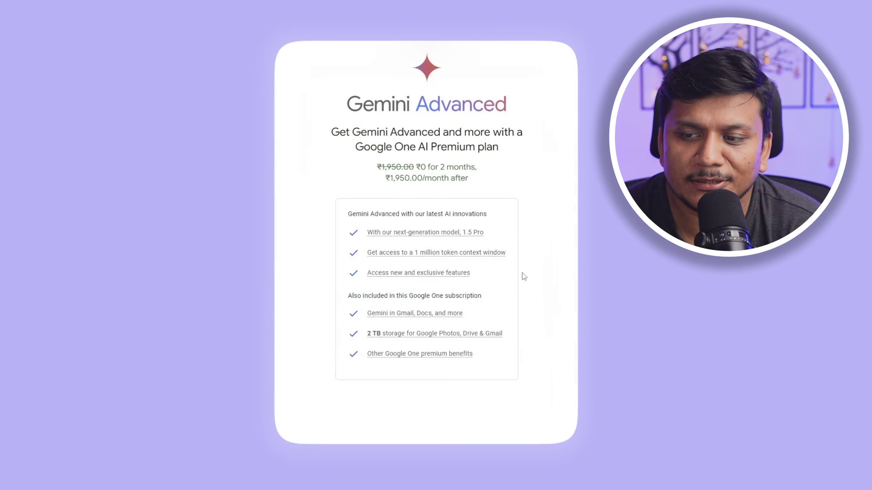
{"action": "left_click", "coordinate": [429, 315]}
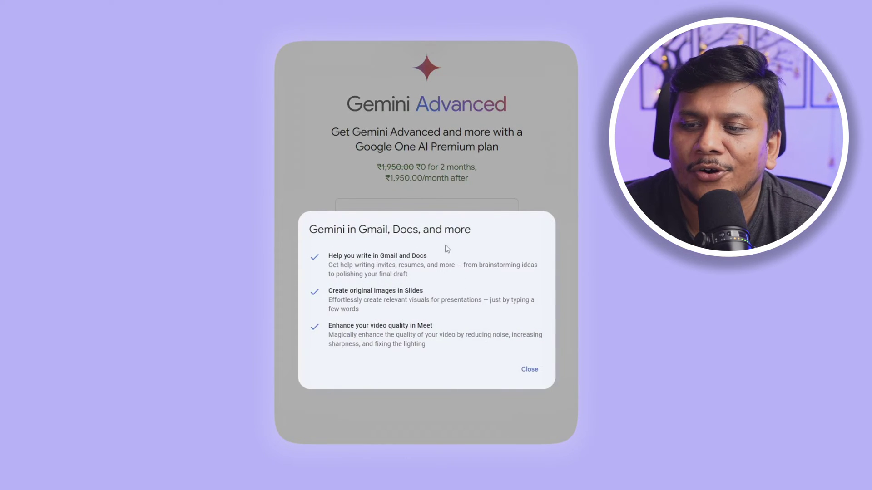
- Read the 'Gemini in Gmail, Docs, and more' heading, then dismiss that popup
{"action": "left_click_drag", "start_coordinate": [334, 230], "coordinate": [444, 232]}
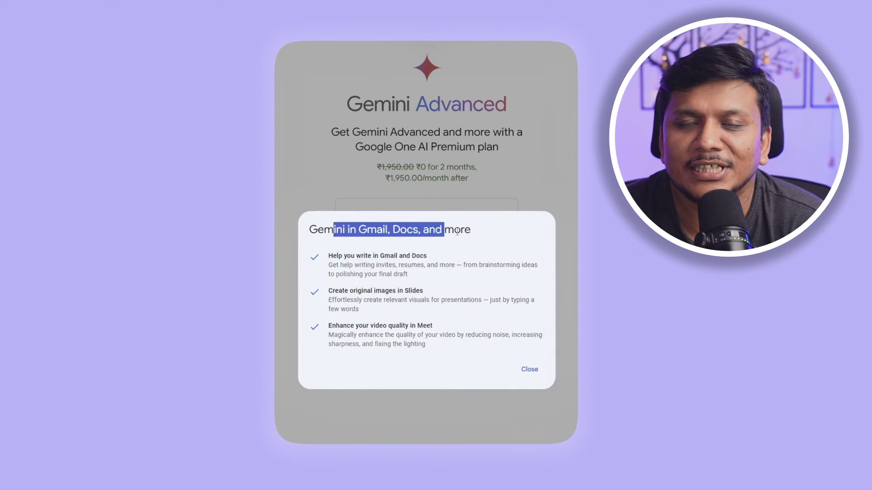
{"action": "left_click", "coordinate": [501, 251]}
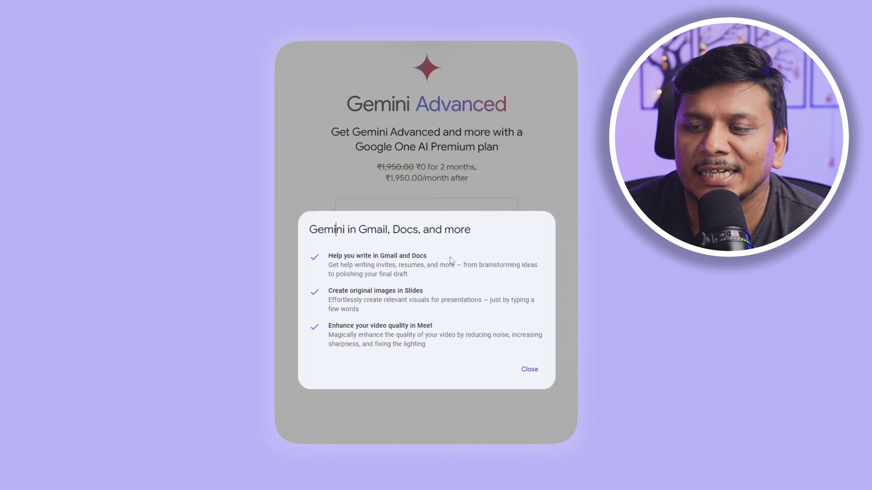
{"action": "left_click", "coordinate": [528, 370]}
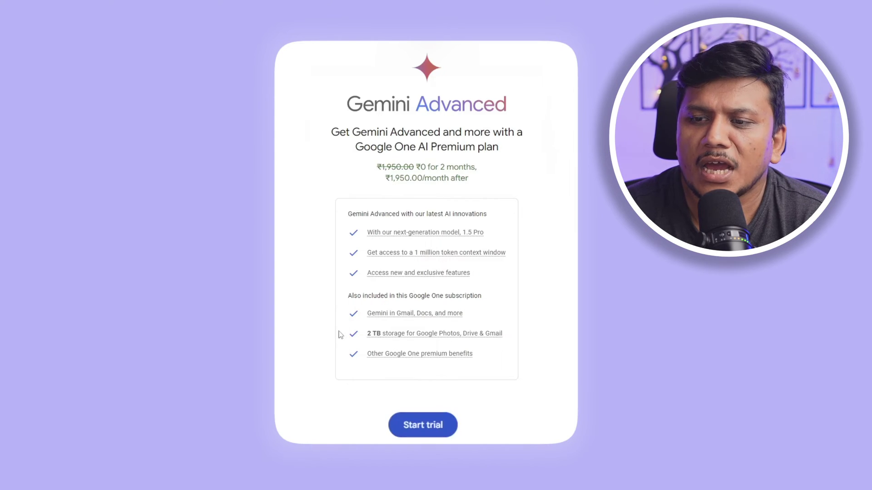
- Start the trial and review the 2-month free period, then ₹1,950.00/month from Jul 15, 2024
{"action": "left_click", "coordinate": [427, 420]}
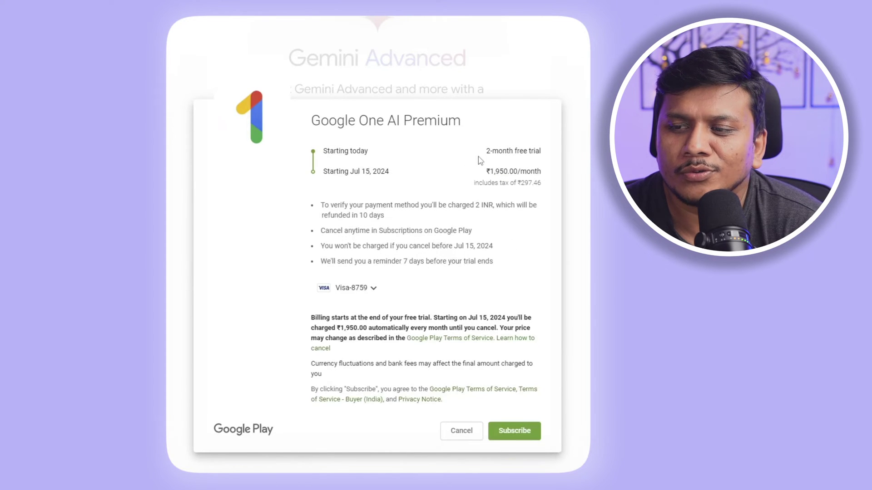
{"action": "left_click_drag", "start_coordinate": [485, 152], "coordinate": [544, 153]}
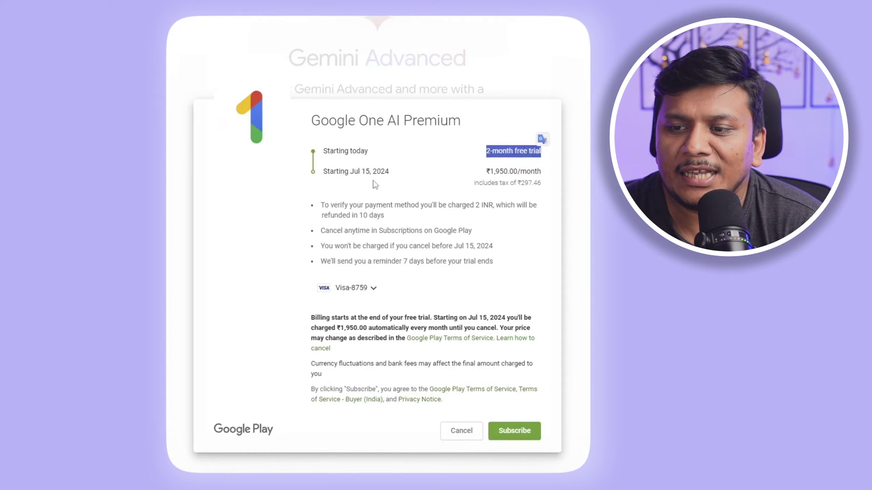
{"action": "left_click_drag", "start_coordinate": [361, 174], "coordinate": [395, 175]}
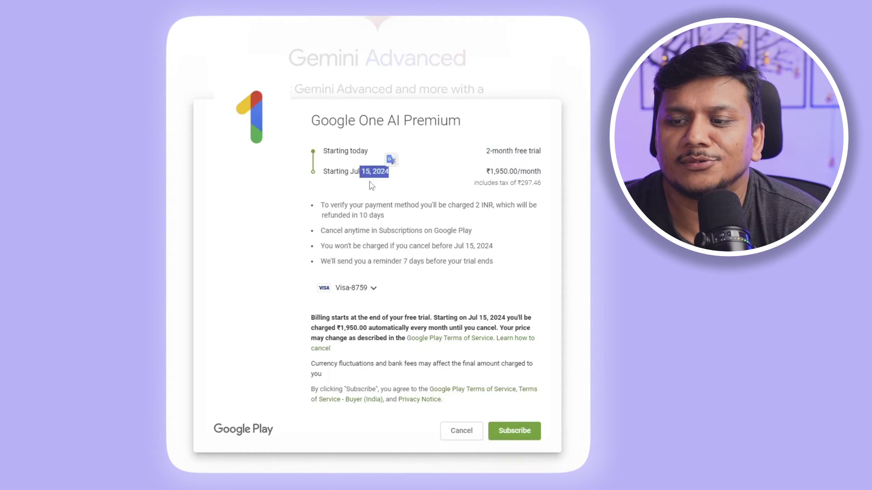
{"action": "left_click", "coordinate": [379, 182]}
{"action": "left_click_drag", "start_coordinate": [448, 171], "coordinate": [353, 171]}
{"action": "left_click", "coordinate": [443, 200]}
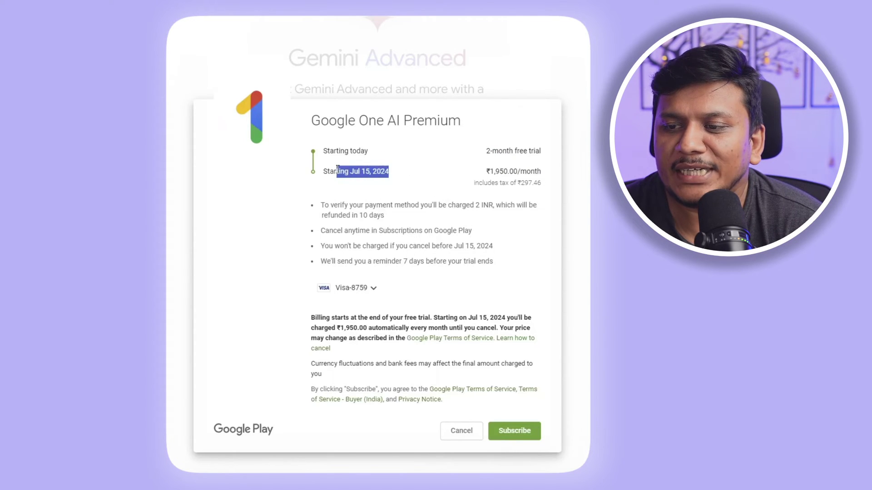
{"action": "left_click", "coordinate": [526, 172]}
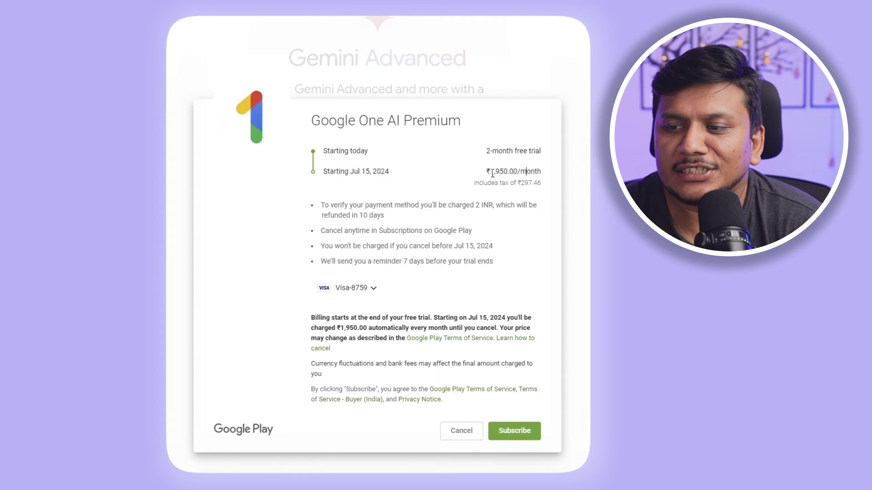
{"action": "triple_click", "coordinate": [492, 174]}
{"action": "left_click", "coordinate": [497, 206]}
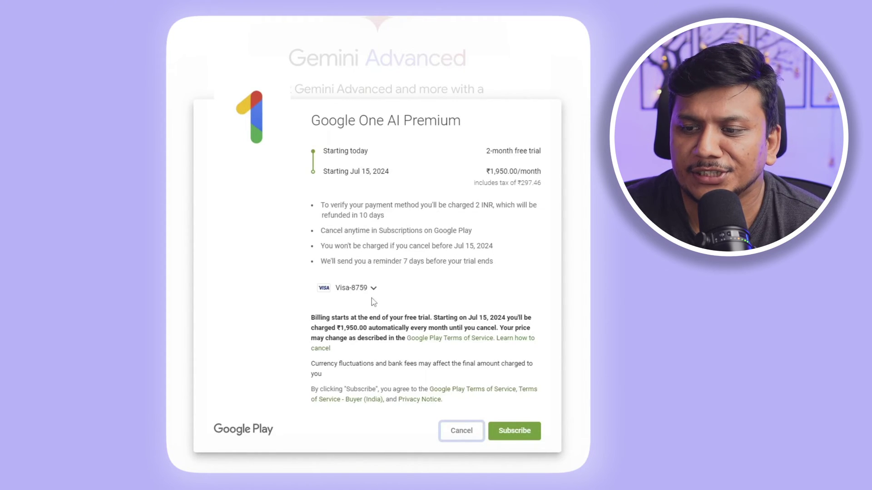
- Review the trial-end reminder and billing terms, then subscribe with the saved Visa card
{"action": "left_click", "coordinate": [416, 271]}
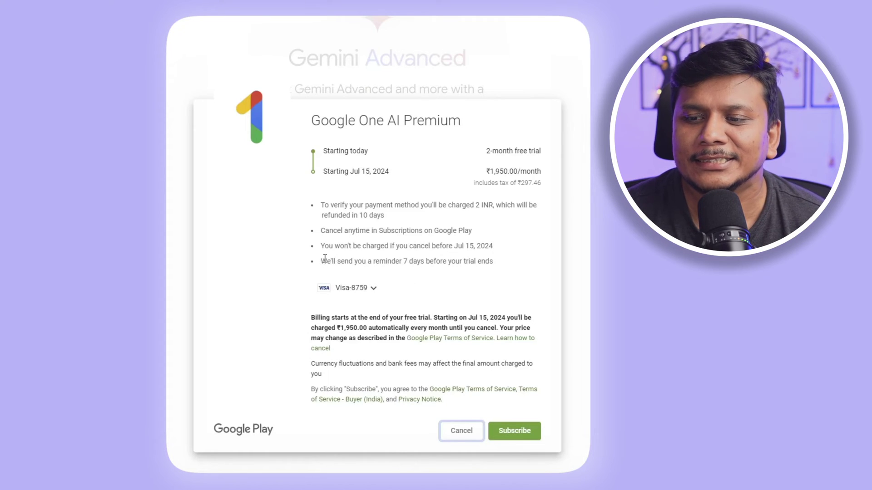
{"action": "left_click_drag", "start_coordinate": [320, 261], "coordinate": [501, 262]}
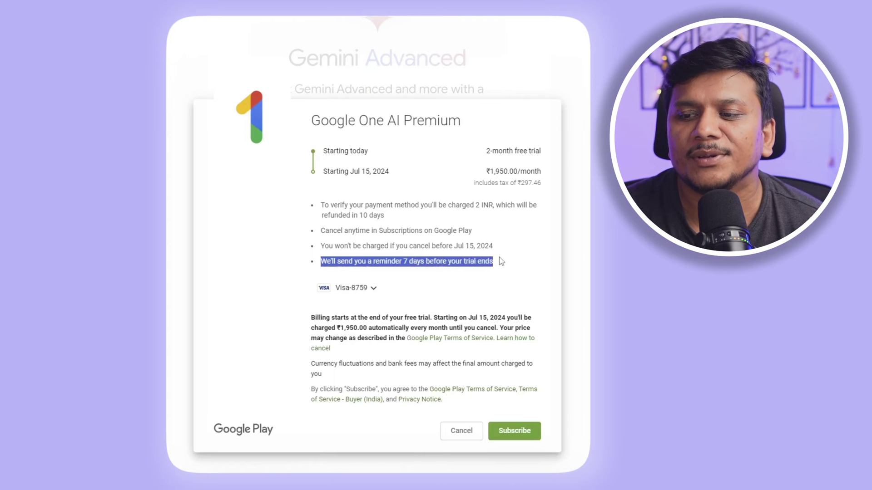
{"action": "left_click", "coordinate": [501, 262]}
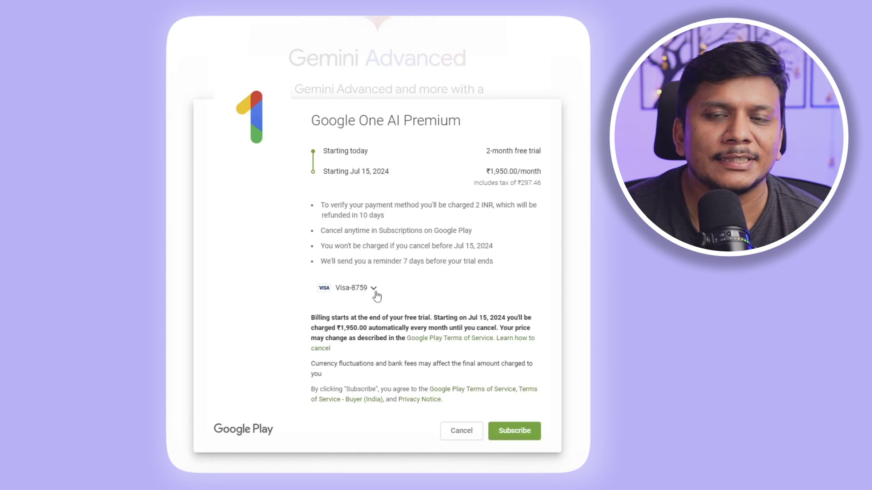
{"action": "left_click", "coordinate": [534, 443]}
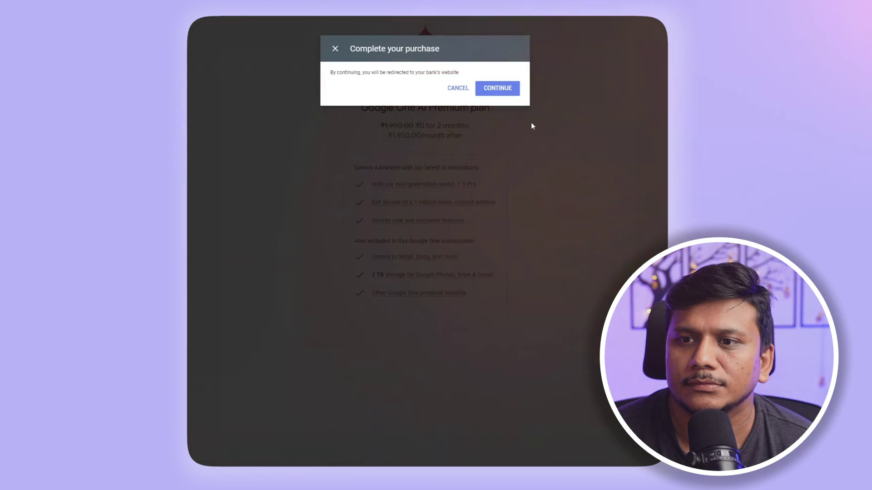
- Continue to the SBI Card page and submit the one-time password for the Rs. 2.00 payment
{"action": "left_click", "coordinate": [499, 88]}
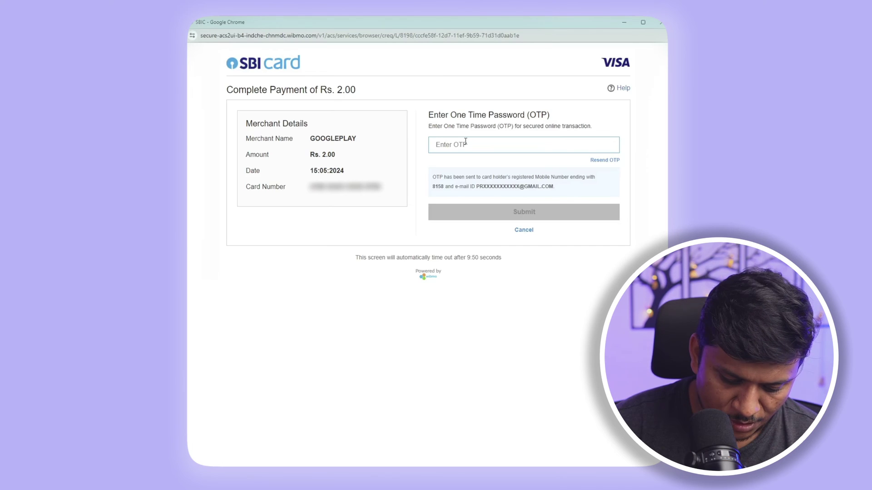
{"action": "type", "text": "••••••"}
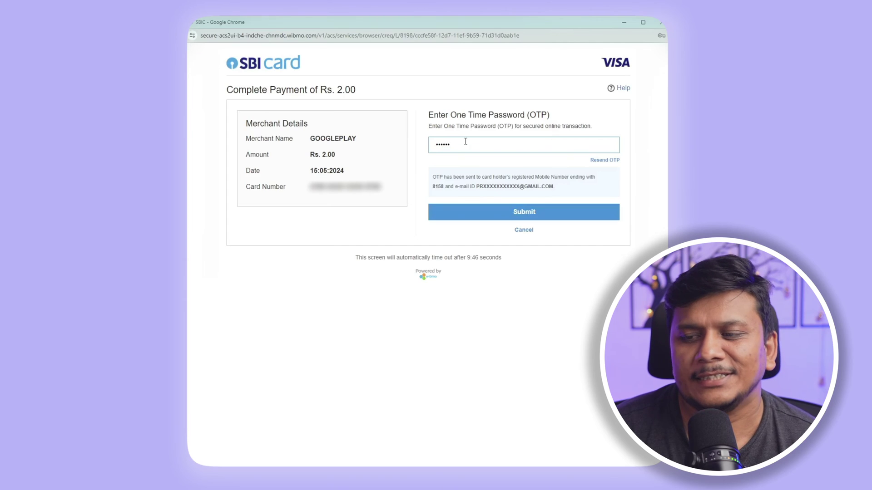
{"action": "left_click", "coordinate": [492, 211]}
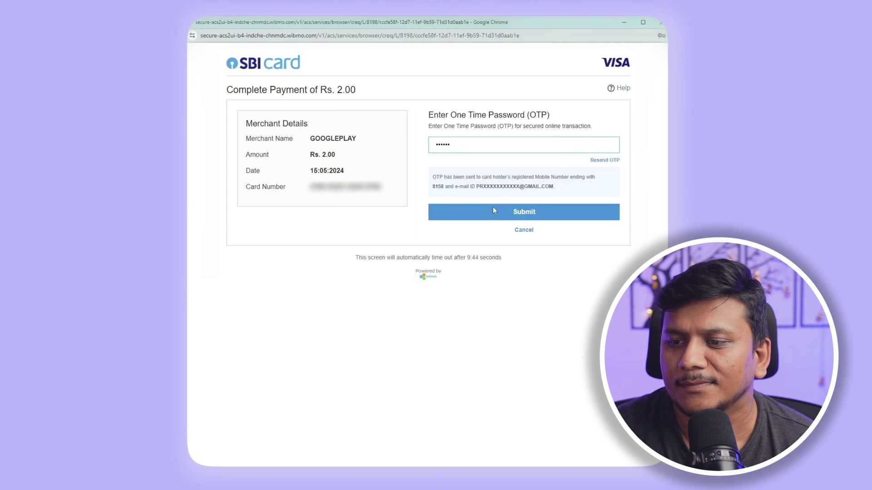